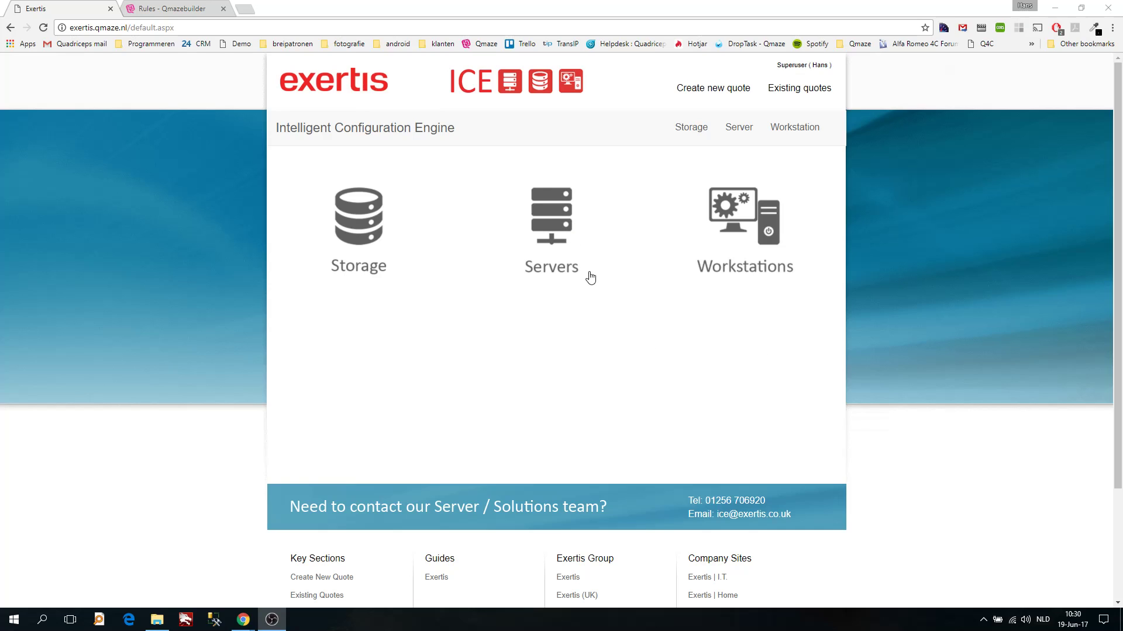
Open the Servers catalogue listing the PowerEdge and PRIMERGY models
{"action": "left_click", "coordinate": [553, 233]}
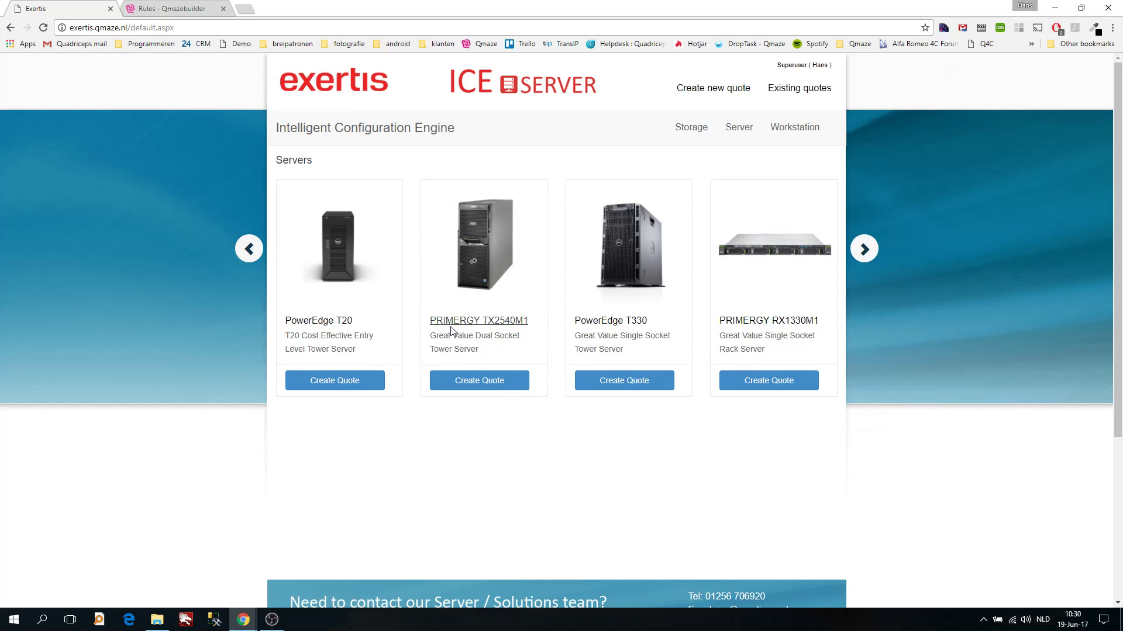
Page through the server carousel to the PowerEdge R530 and start its quote
{"action": "left_click", "coordinate": [864, 250]}
{"action": "left_click", "coordinate": [865, 252]}
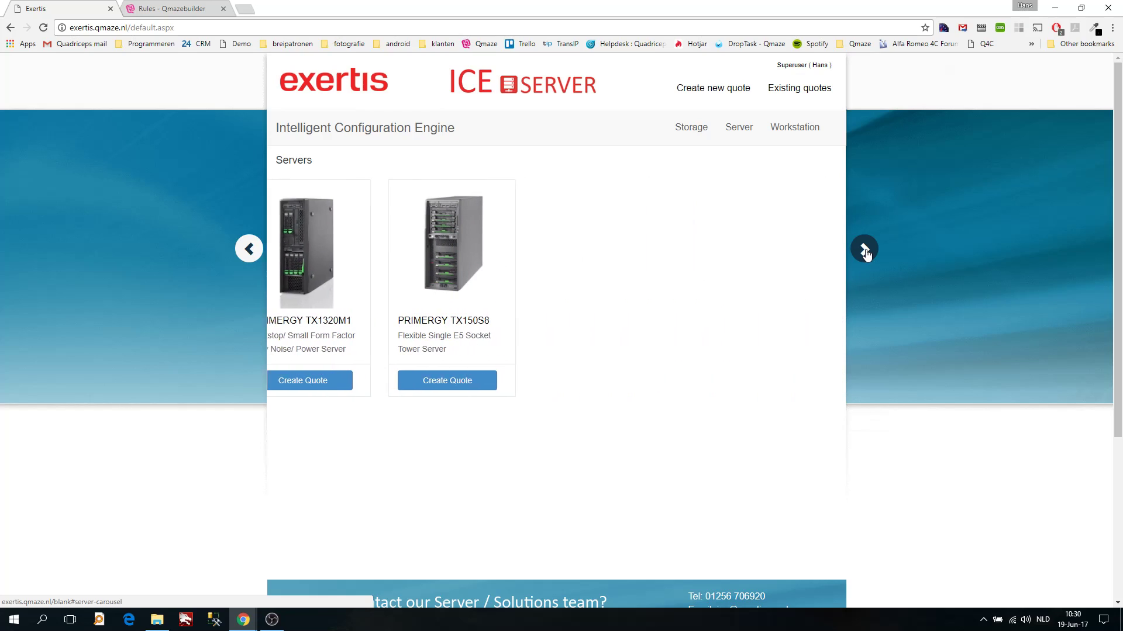
{"action": "left_click", "coordinate": [249, 253]}
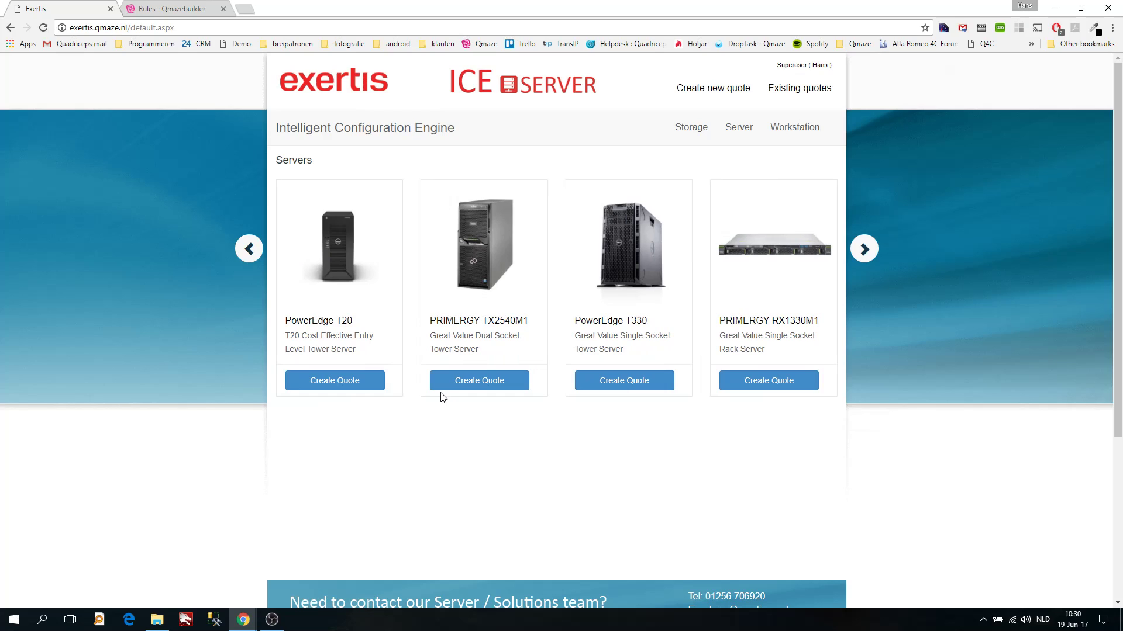
{"action": "left_click", "coordinate": [248, 250]}
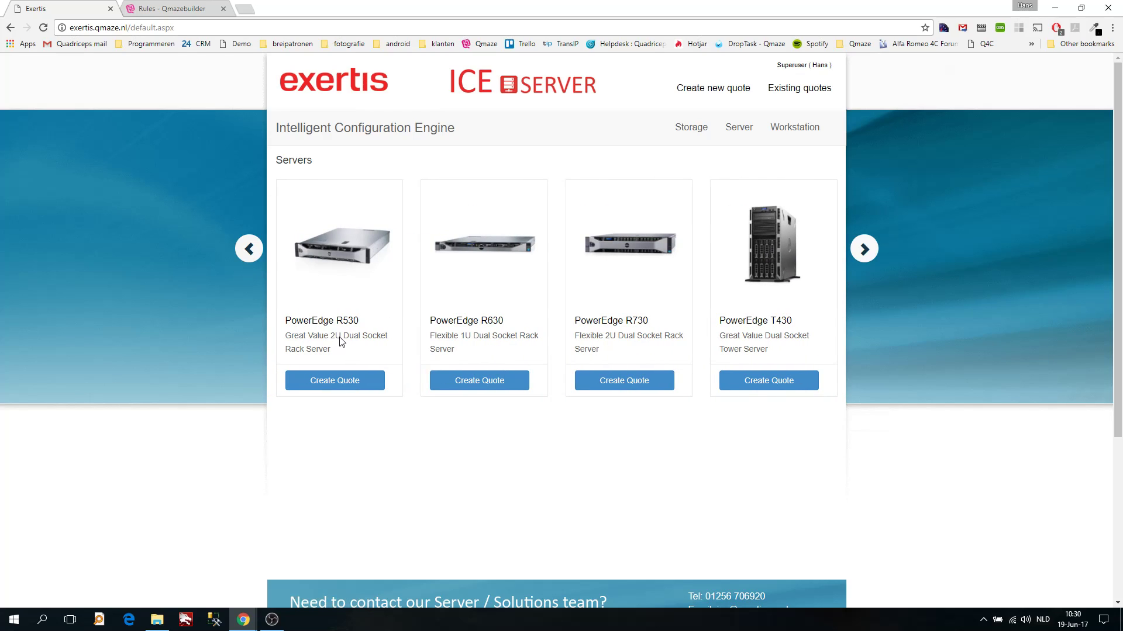
{"action": "left_click", "coordinate": [325, 321]}
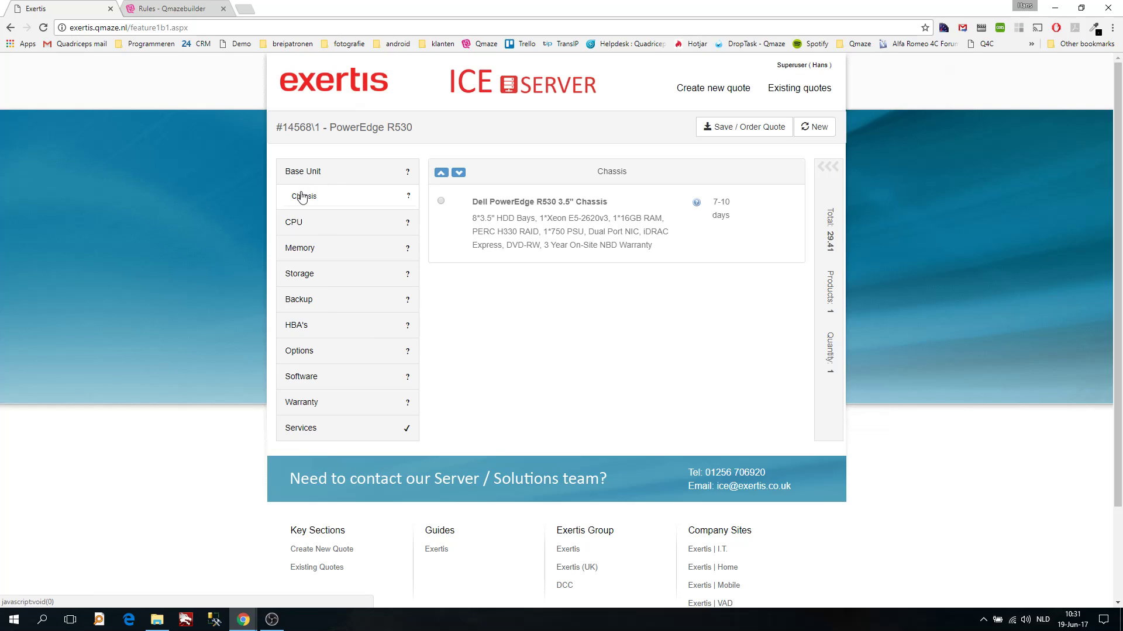
{"action": "left_click", "coordinate": [289, 223]}
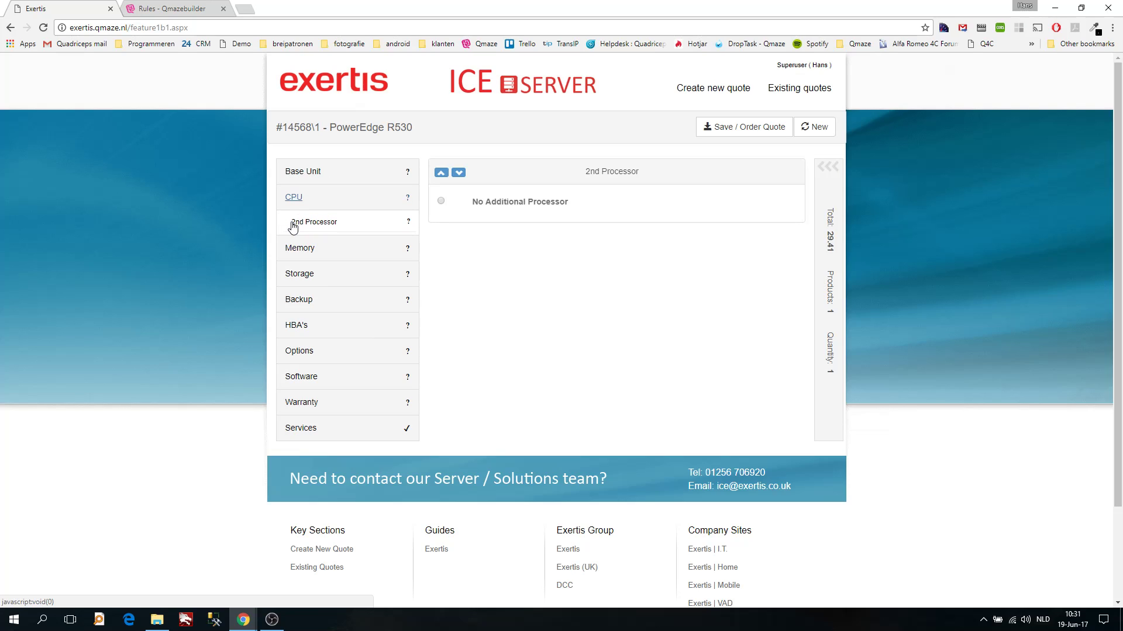
{"action": "left_click", "coordinate": [300, 252]}
{"action": "left_click", "coordinate": [304, 275]}
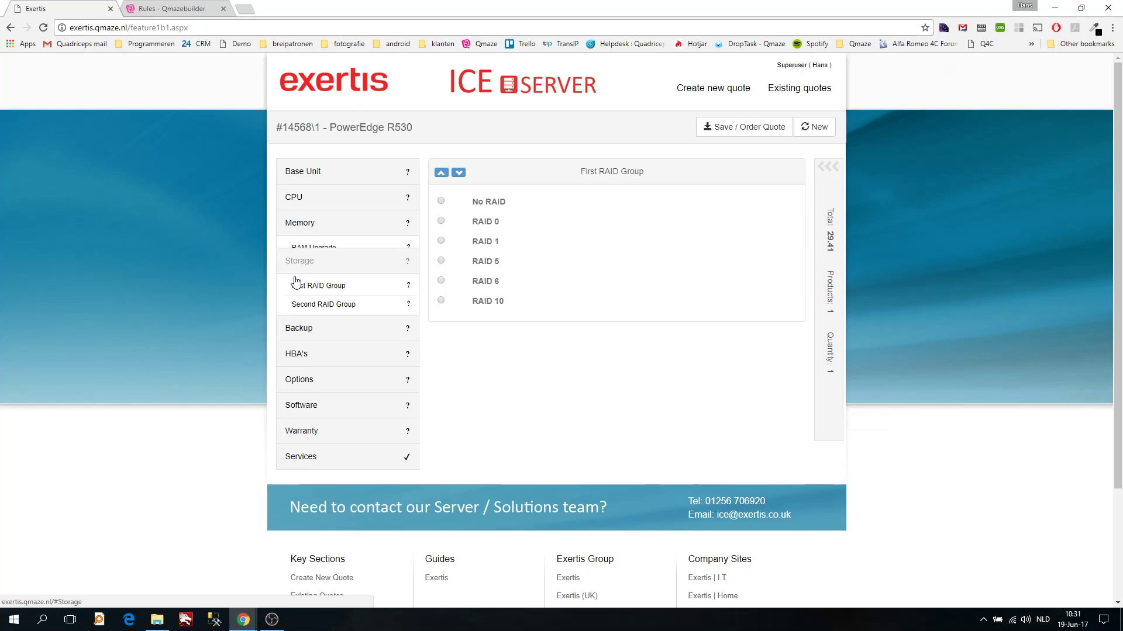
{"action": "left_click", "coordinate": [298, 358]}
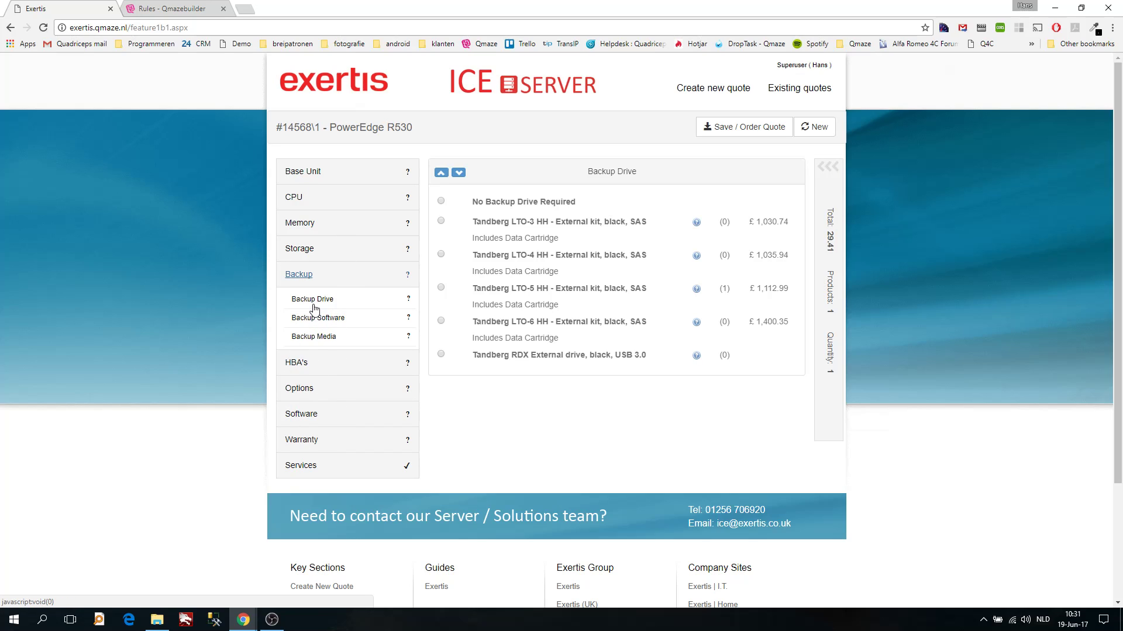
{"action": "left_click", "coordinate": [303, 174]}
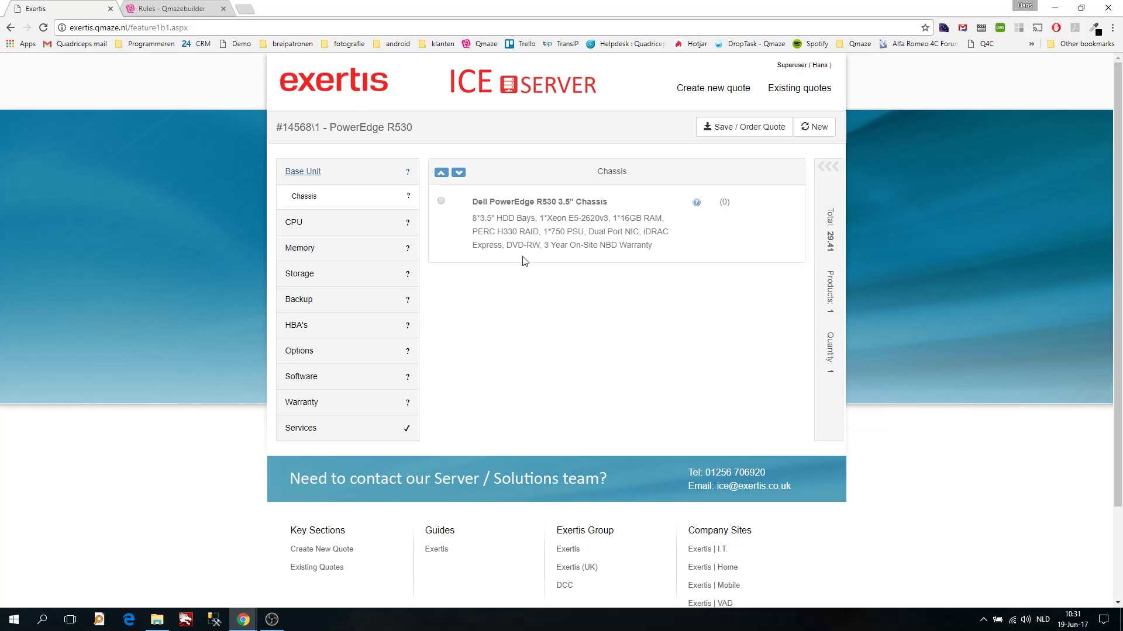
Choose the Dell PowerEdge R530 3.5" Chassis base unit and show the 2nd Processor options
{"action": "left_click", "coordinate": [441, 201]}
{"action": "left_click", "coordinate": [294, 221]}
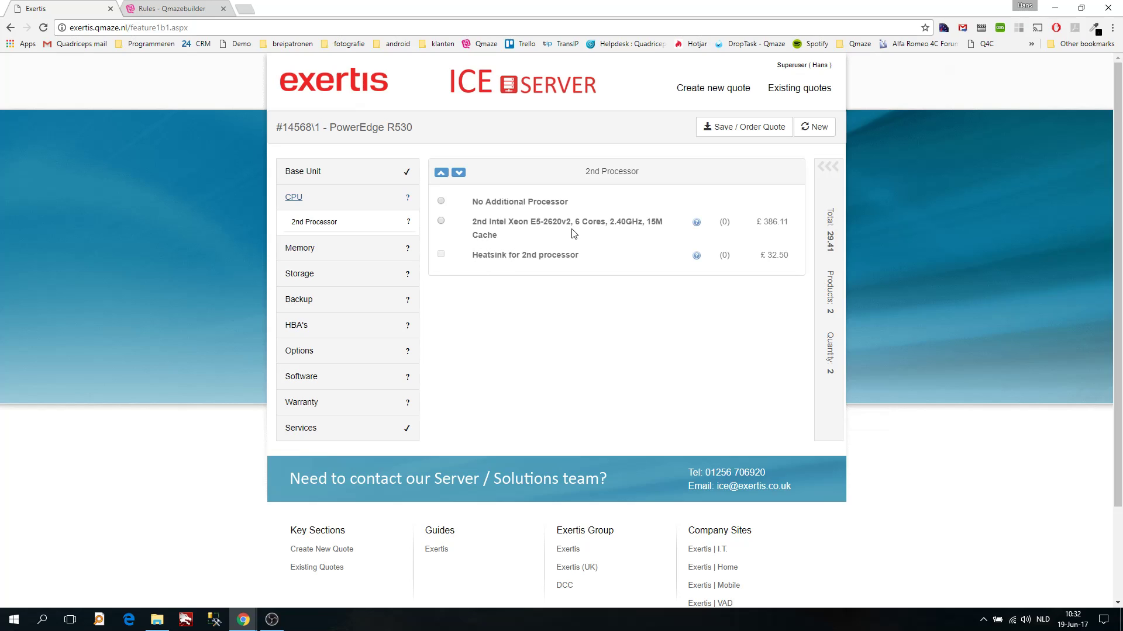
Select a 2nd Intel Xeon E5-2620v2 with heatsink and dismiss the RAM hint, totalling 448.02
{"action": "left_click", "coordinate": [441, 221]}
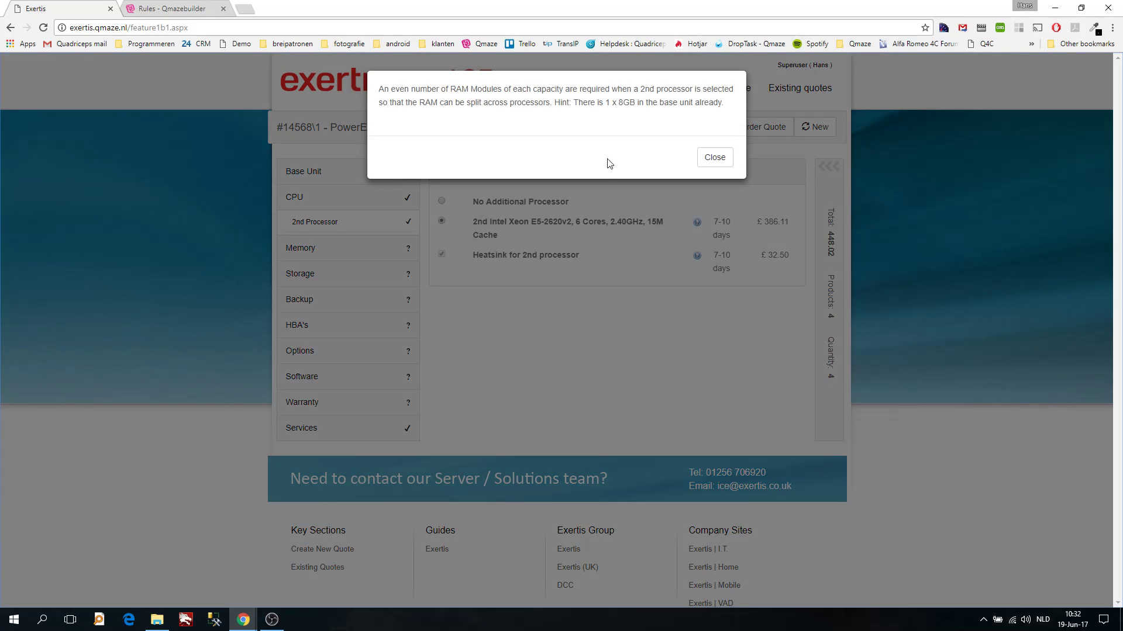
{"action": "left_click", "coordinate": [715, 157]}
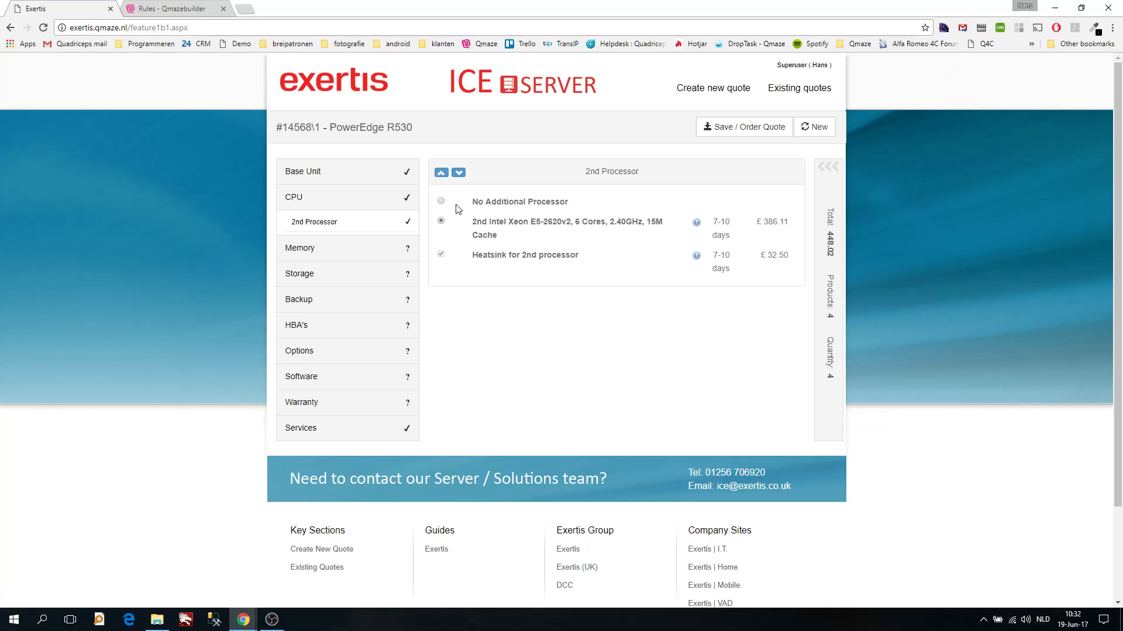
{"action": "left_click", "coordinate": [441, 201]}
{"action": "left_click", "coordinate": [441, 221]}
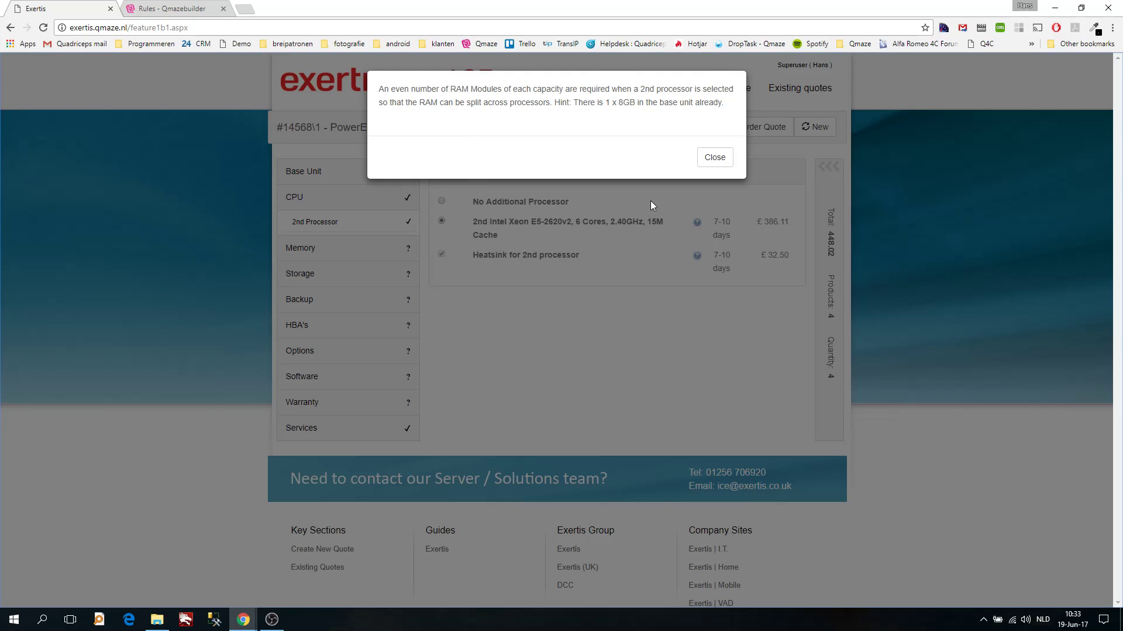
{"action": "left_click", "coordinate": [714, 156]}
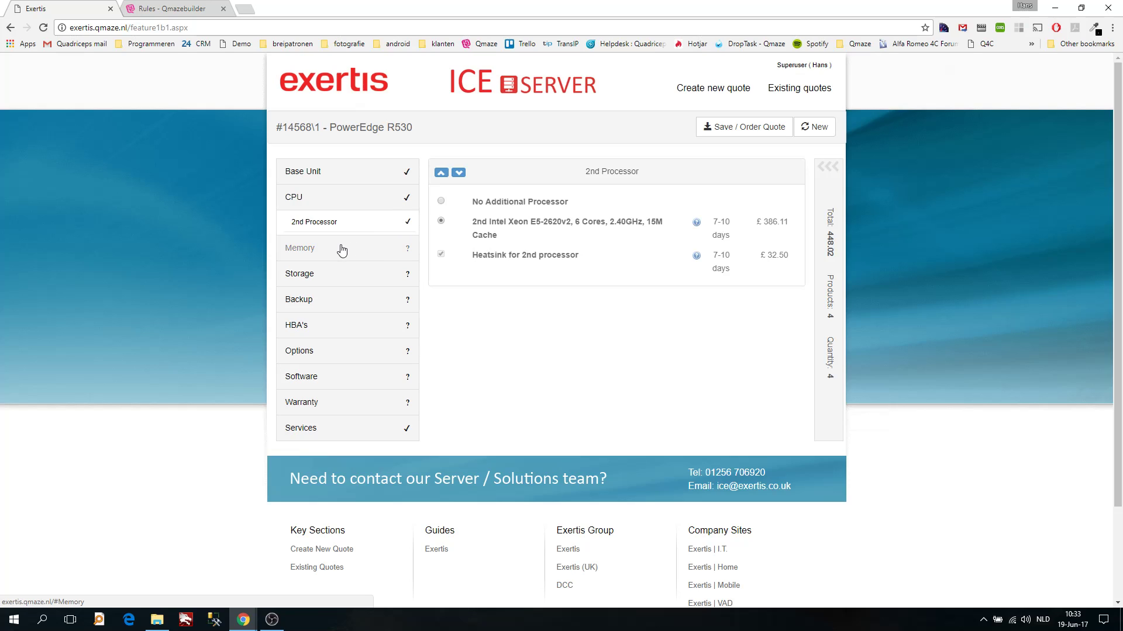
Add one 16GB DDR3-1600 RDIMM for 32 GB RAM and check the 666.07 summary
{"action": "left_click", "coordinate": [304, 249]}
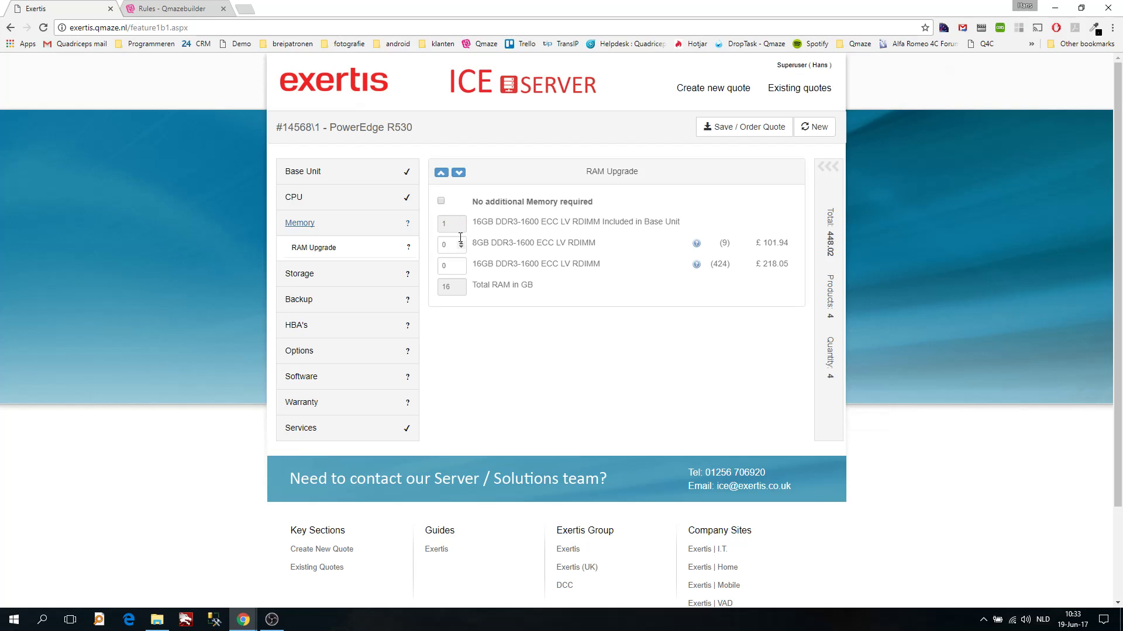
{"action": "left_click", "coordinate": [461, 264]}
{"action": "left_click", "coordinate": [827, 167]}
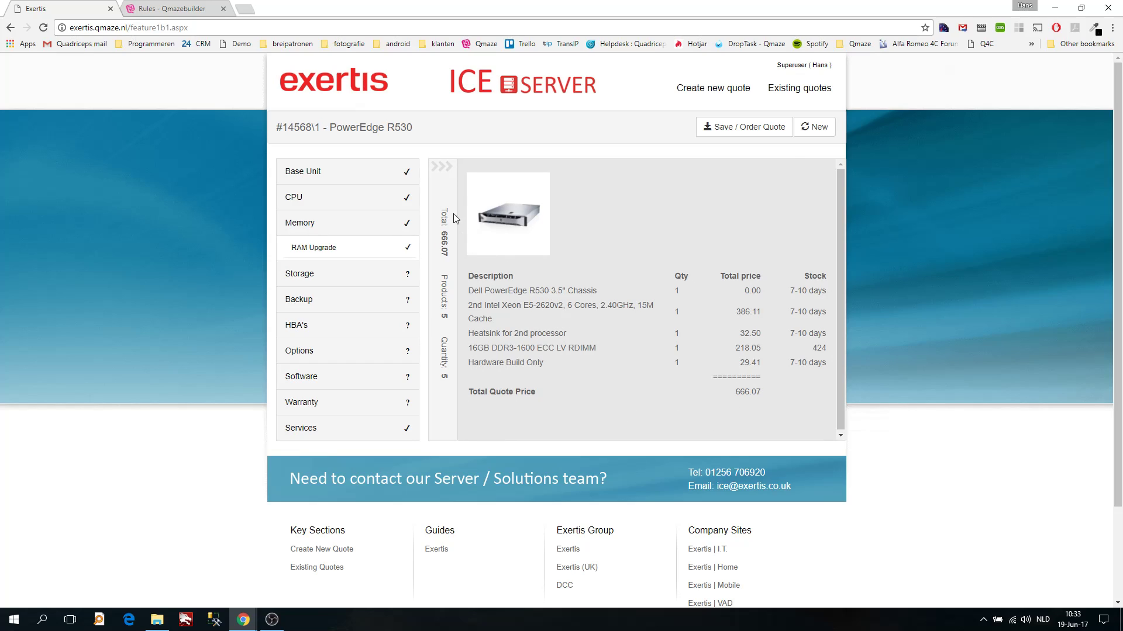
{"action": "left_click", "coordinate": [443, 167]}
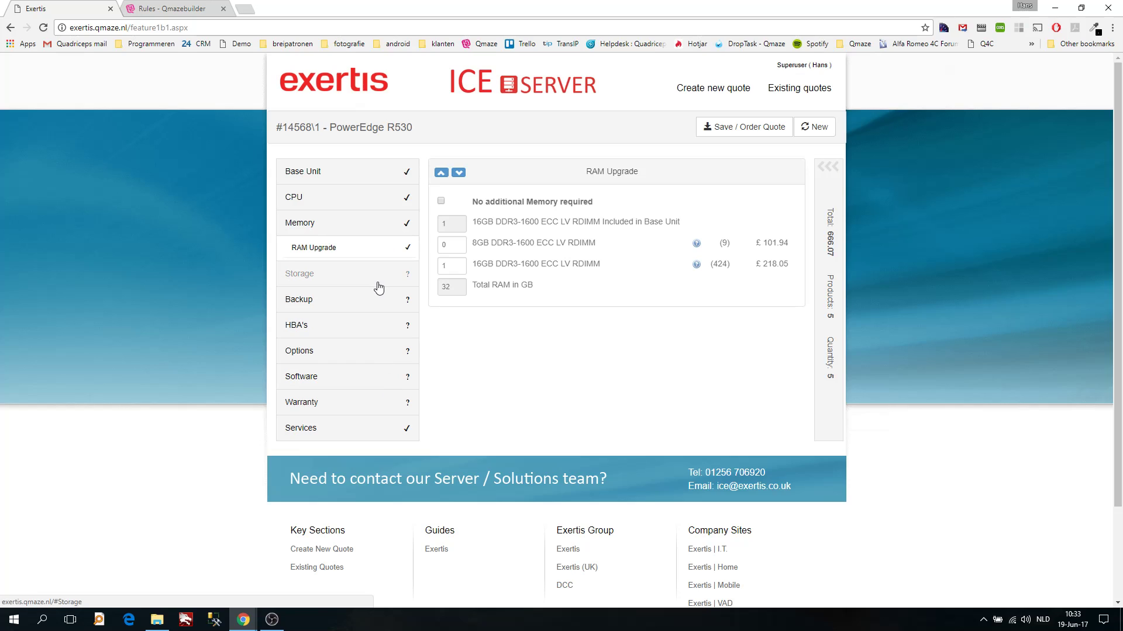
Set the storage Backup option to No Backup Drive Required
{"action": "left_click", "coordinate": [304, 274]}
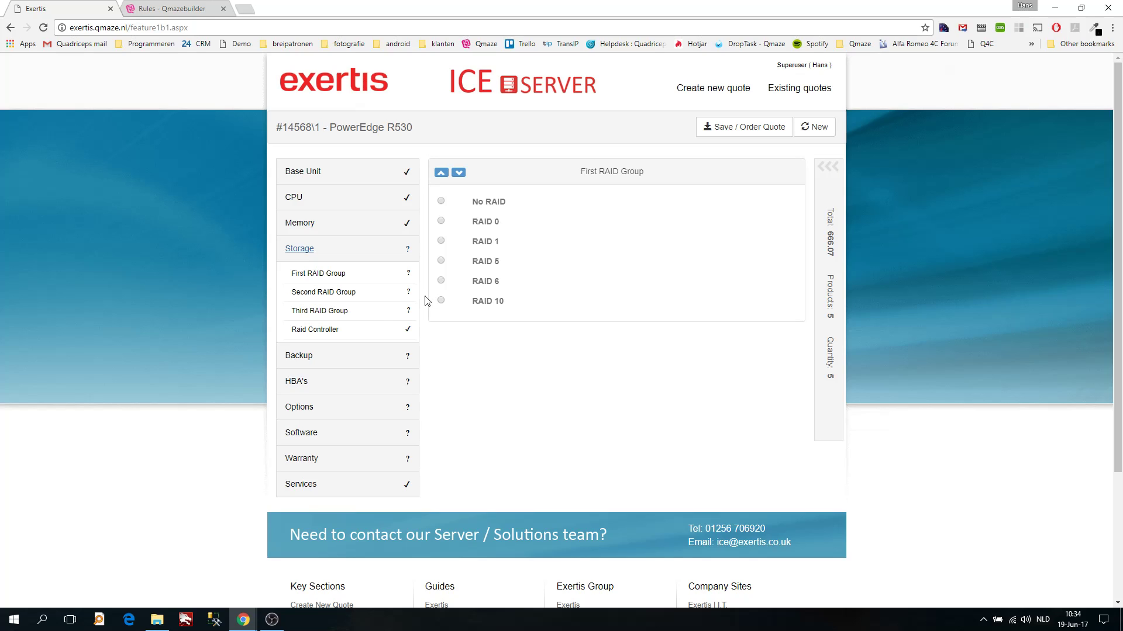
{"action": "left_click", "coordinate": [298, 355]}
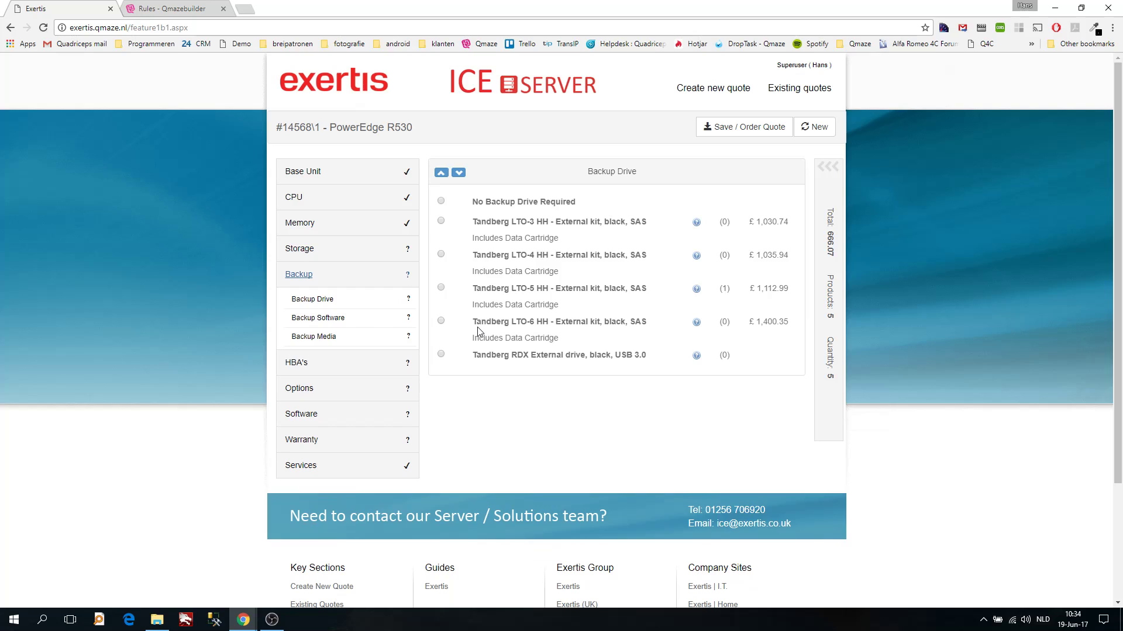
{"action": "left_click", "coordinate": [441, 201]}
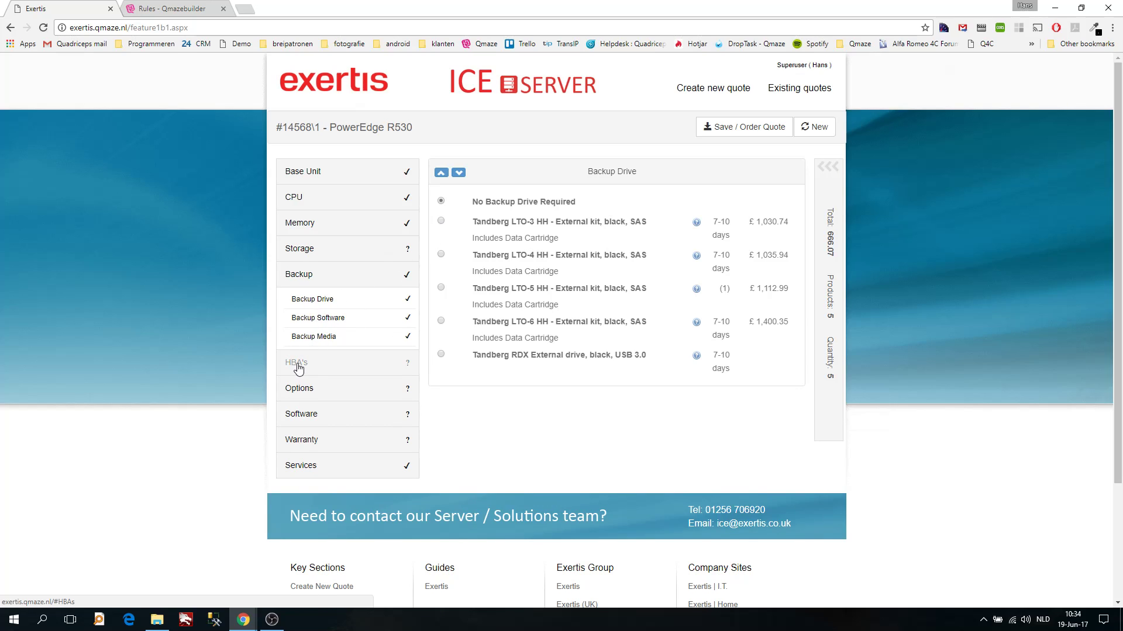
{"action": "left_click", "coordinate": [298, 370]}
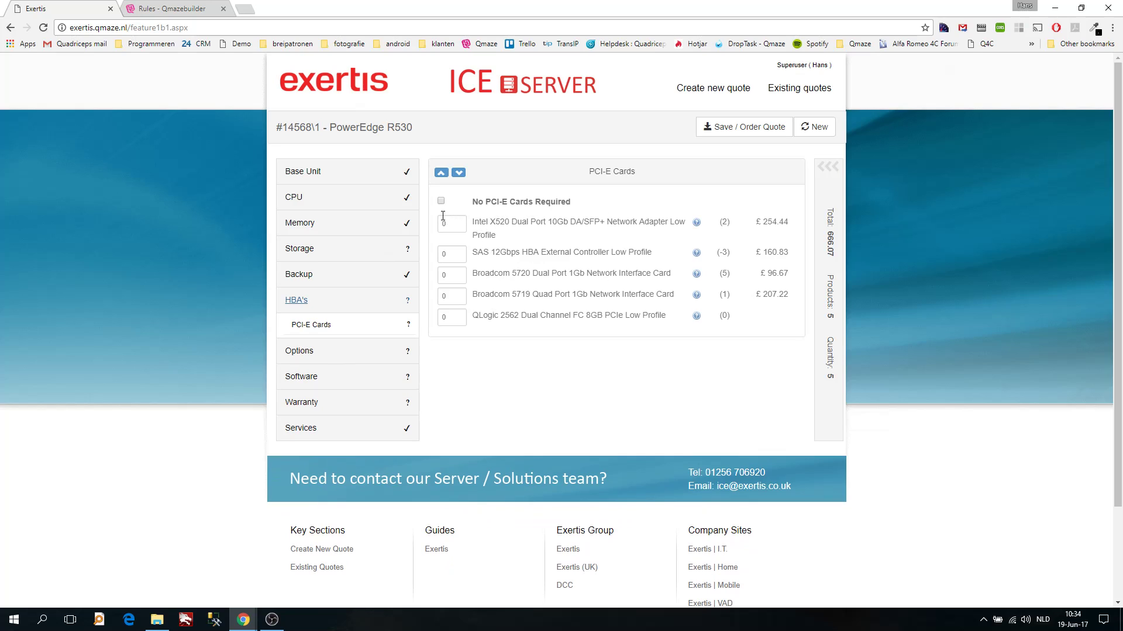
Add one Intel X520 10Gb adapter and no advanced remote management, totalling 920.51
{"action": "left_click", "coordinate": [461, 221]}
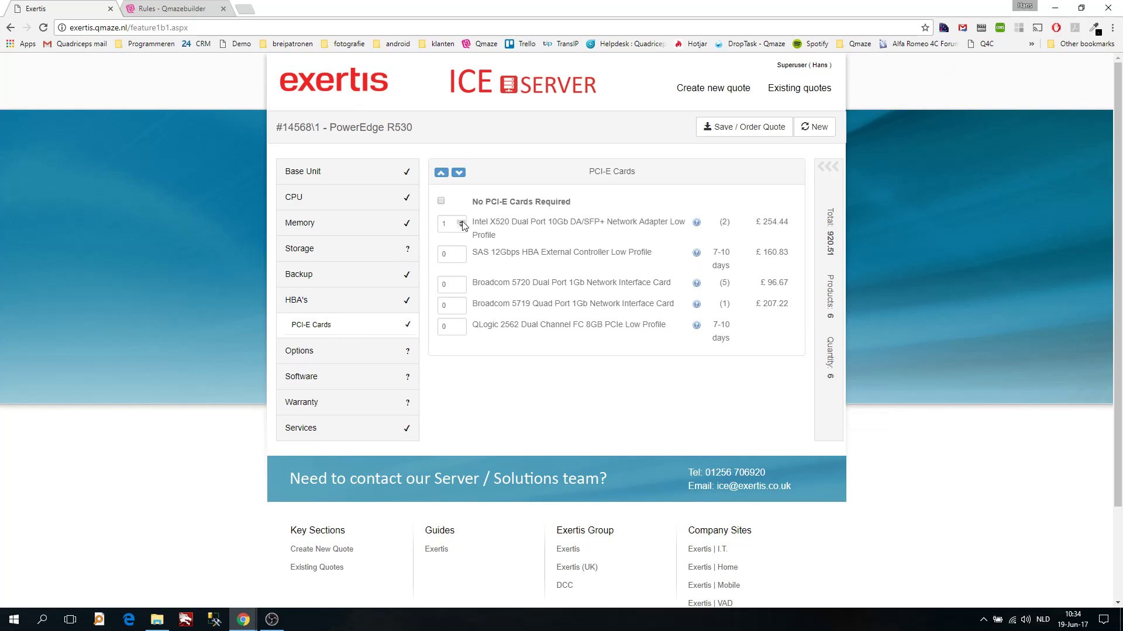
{"action": "left_click", "coordinate": [303, 353]}
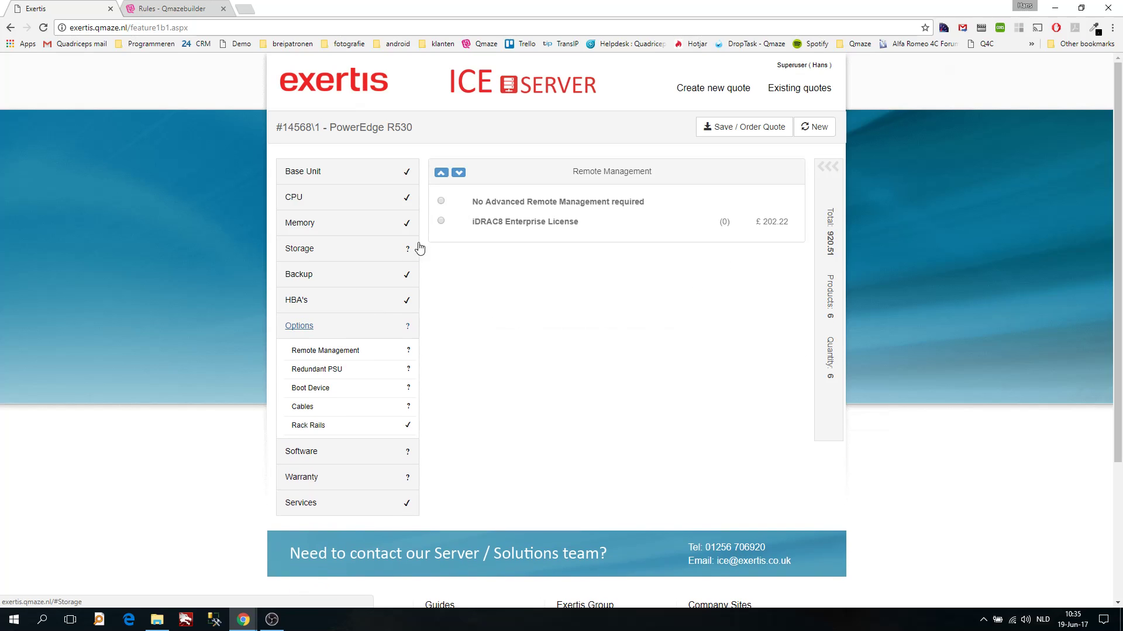
{"action": "left_click", "coordinate": [440, 200]}
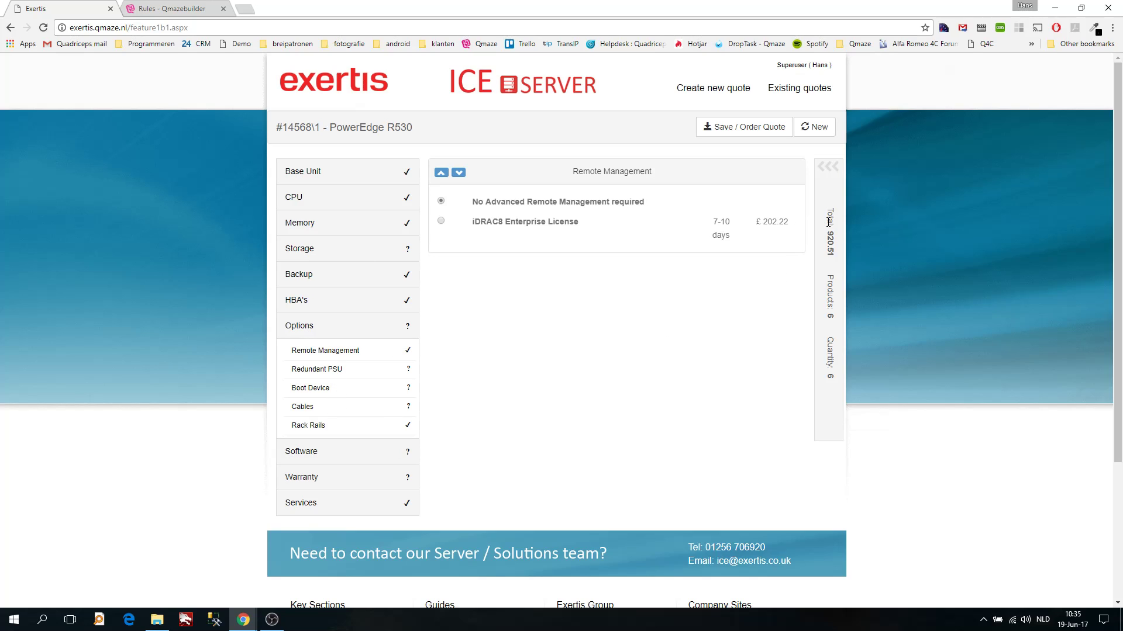
{"action": "left_click", "coordinate": [826, 167]}
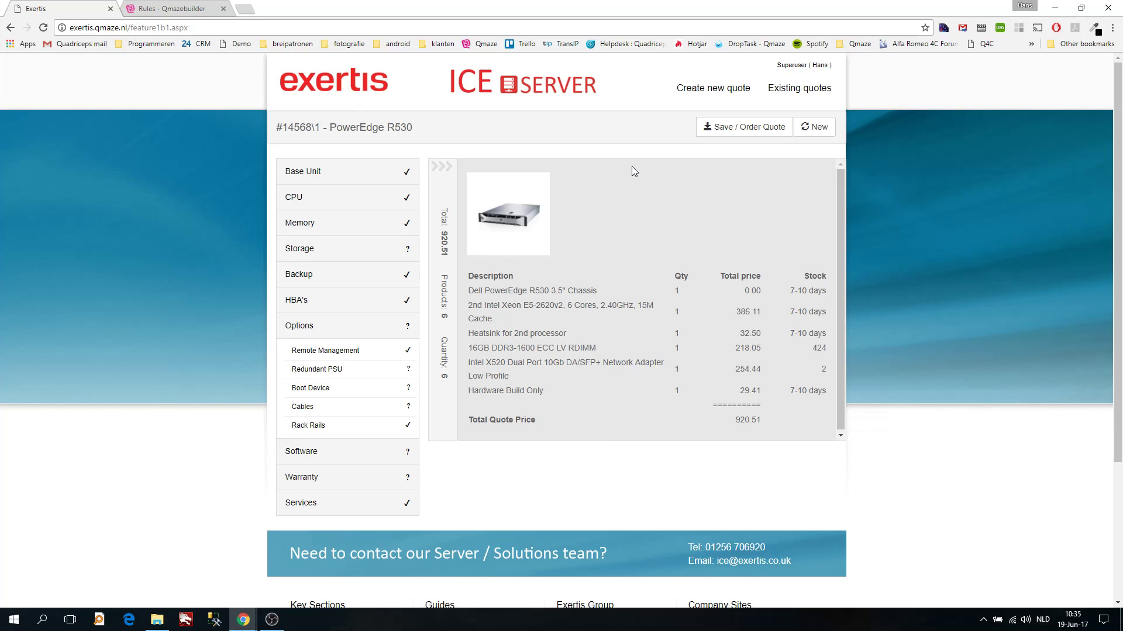
Save the R530 quote as offer 14568\1, a Saved Draft at £920.51
{"action": "left_click", "coordinate": [746, 130]}
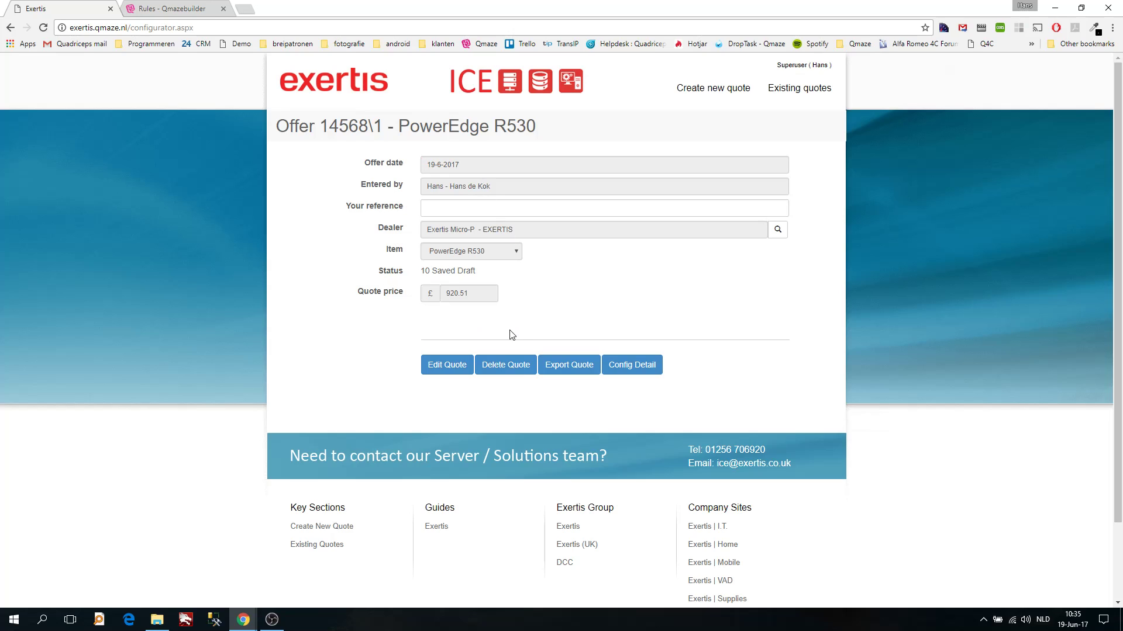
{"action": "left_click", "coordinate": [631, 366]}
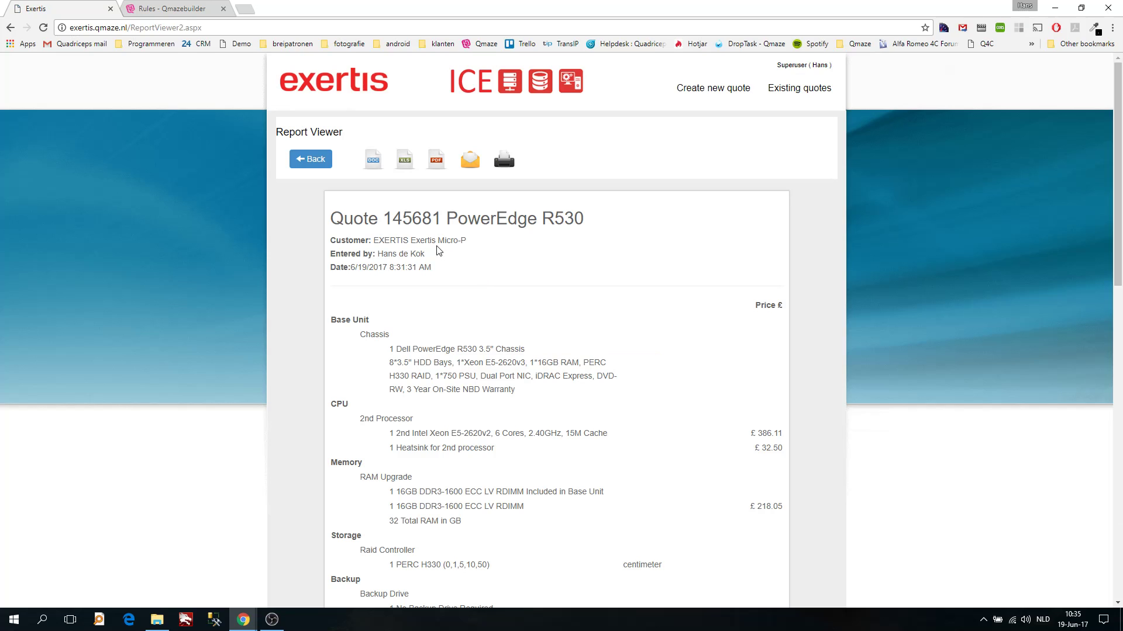
{"action": "scroll", "coordinate": [451, 272], "scroll_direction": "down", "scroll_amount": 1}
{"action": "scroll", "coordinate": [451, 272], "scroll_direction": "down", "scroll_amount": 6}
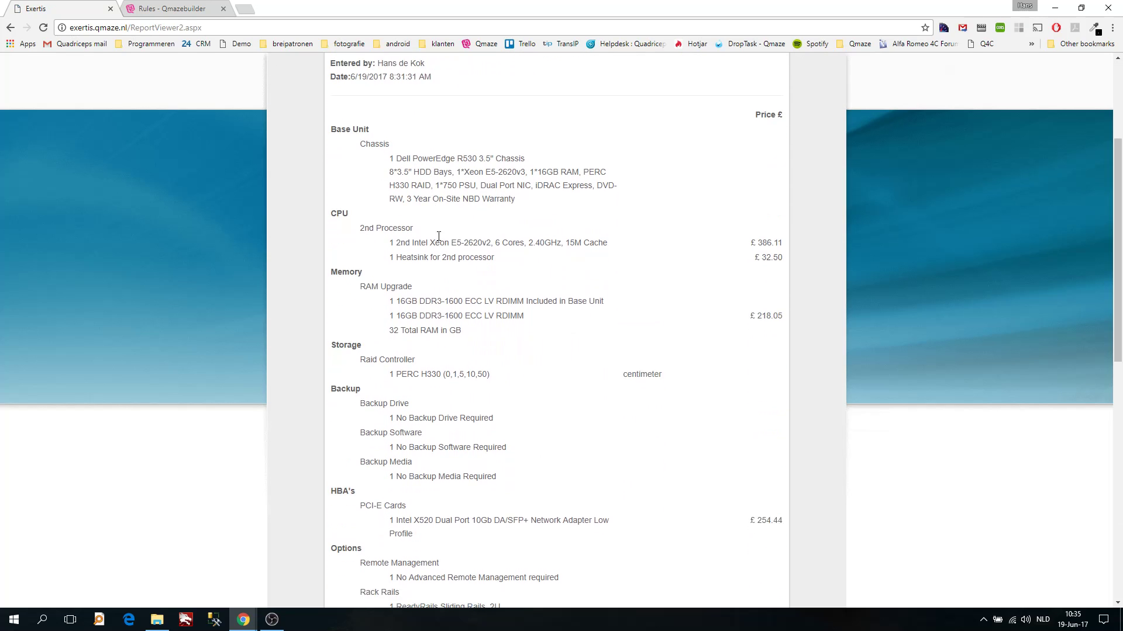
{"action": "scroll", "coordinate": [497, 357], "scroll_direction": "down", "scroll_amount": 4}
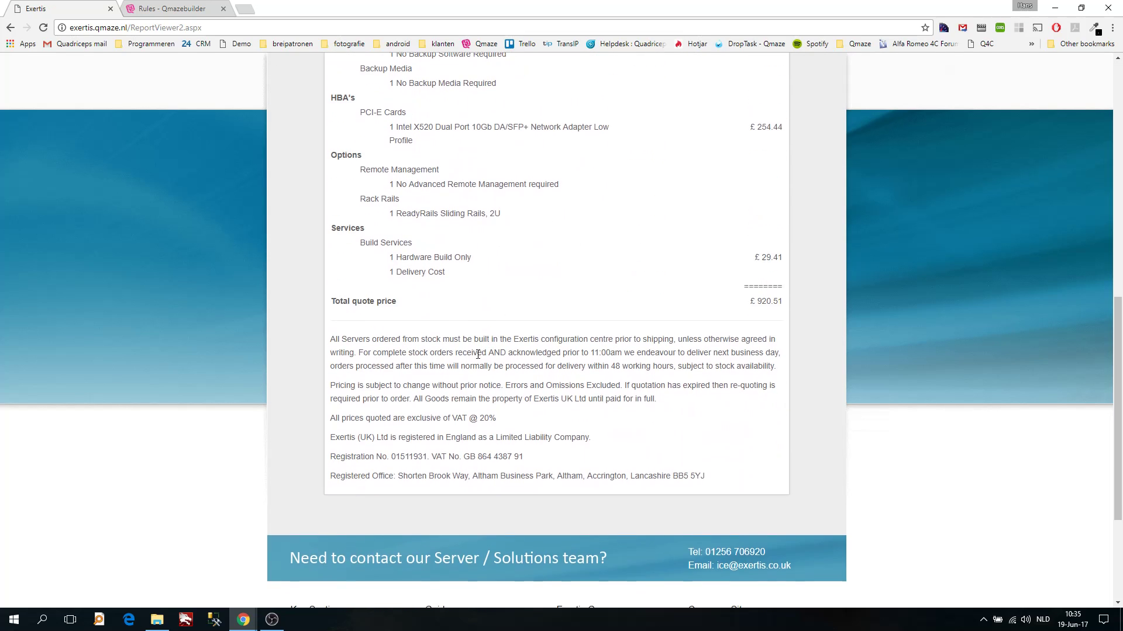
{"action": "scroll", "coordinate": [449, 342], "scroll_direction": "up", "scroll_amount": 11}
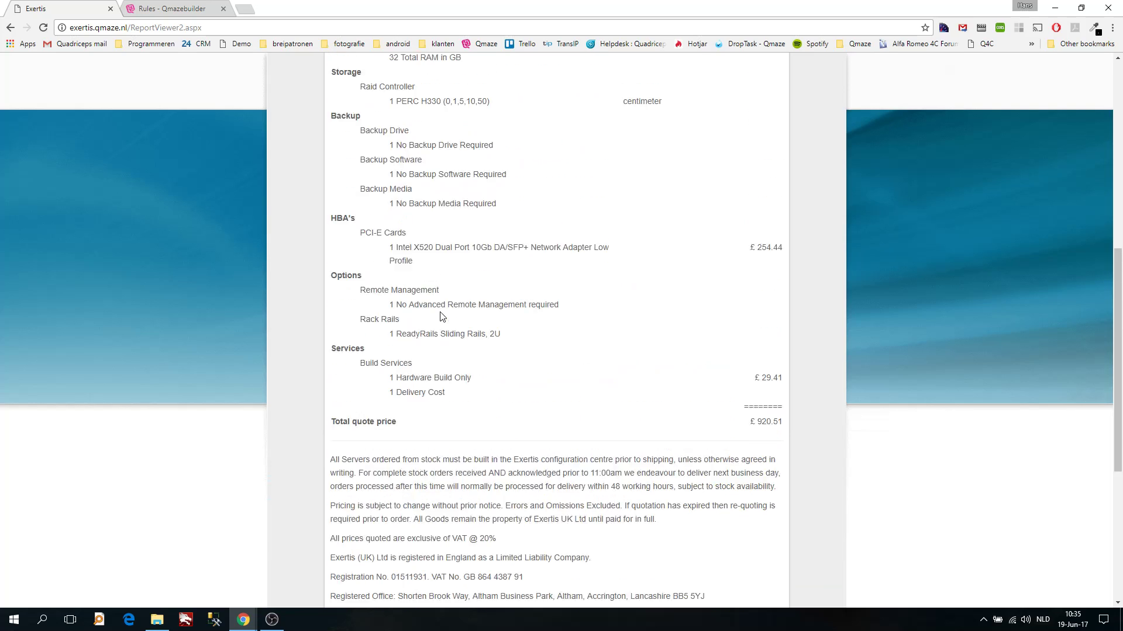
{"action": "left_click", "coordinate": [311, 160]}
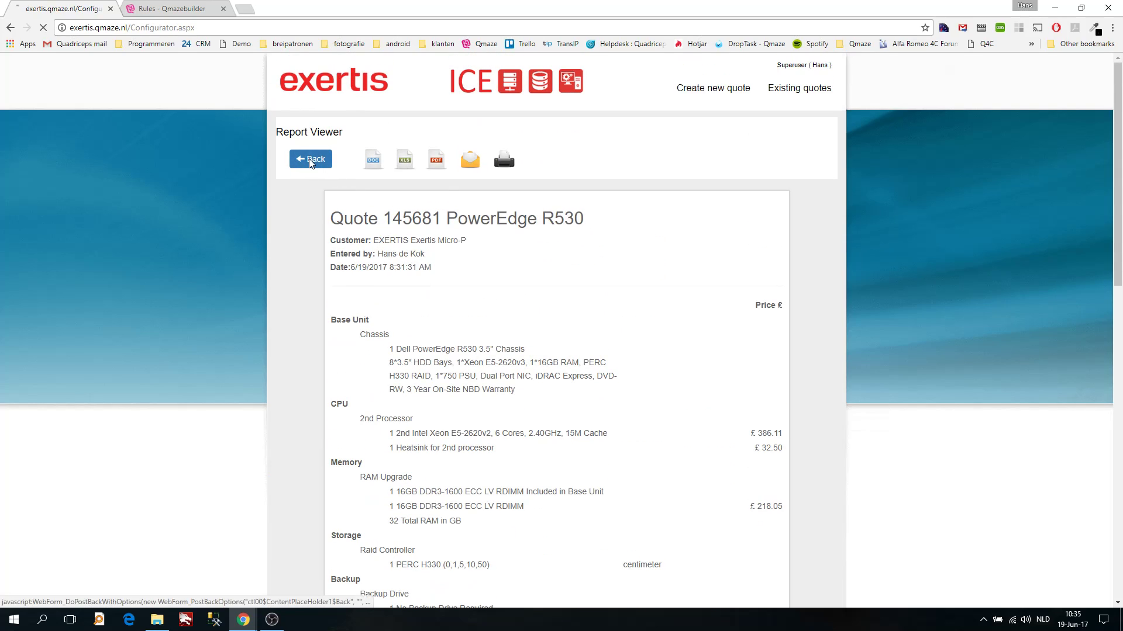